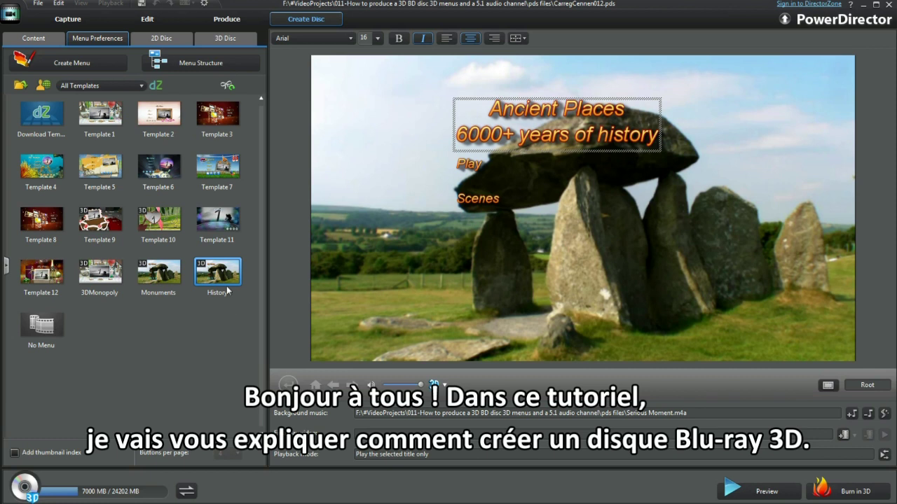
Preview the History 3D template's menu pages and apply it to the disc menu.
mouse_move(223, 283)
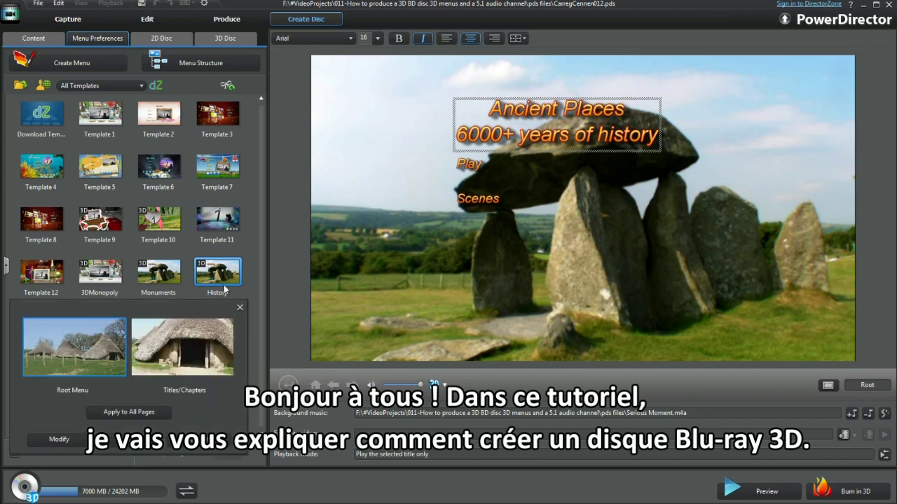
left_click(226, 281)
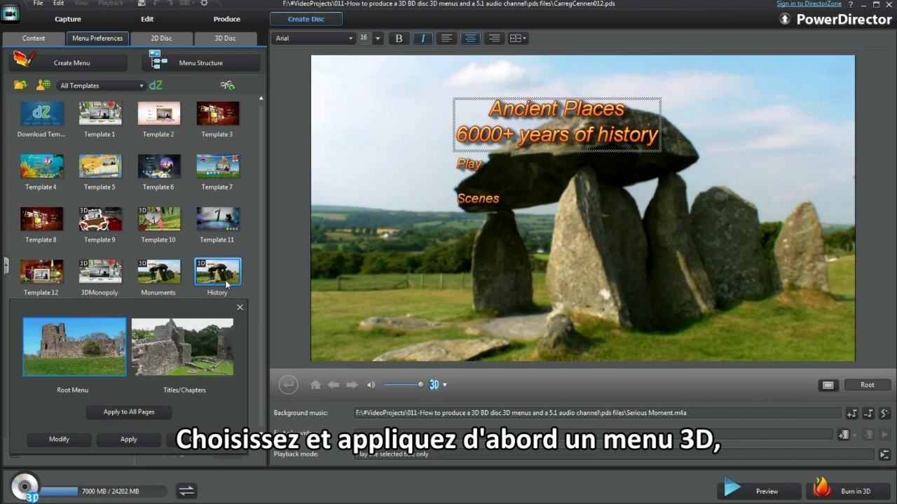
left_click(241, 308)
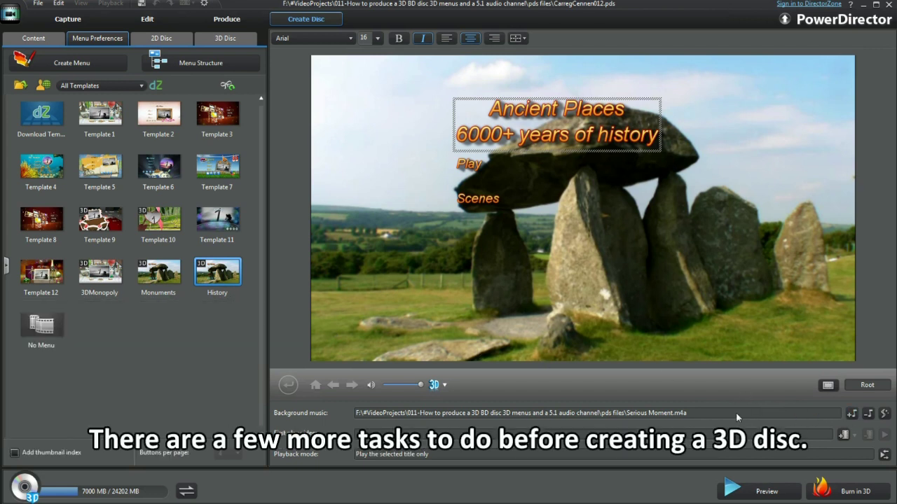
Load Serious Moment.m4a as menu background music and apply it to all pages.
left_click(851, 413)
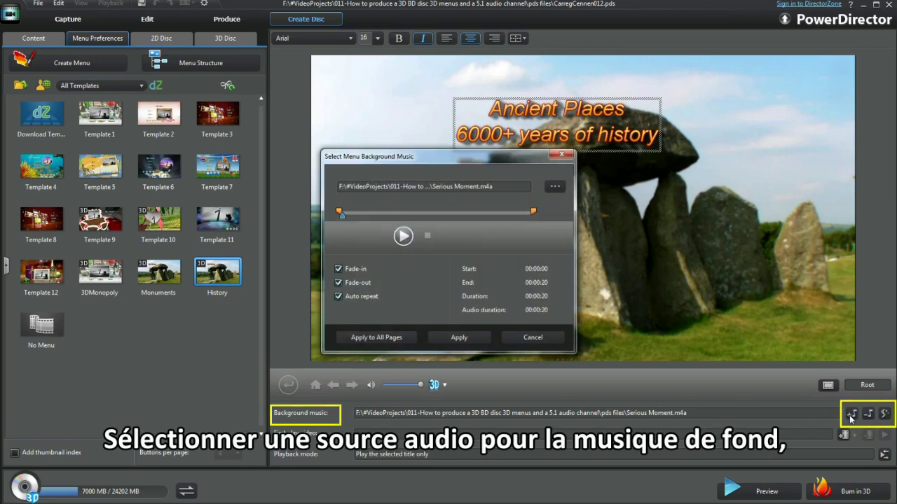
left_click(554, 187)
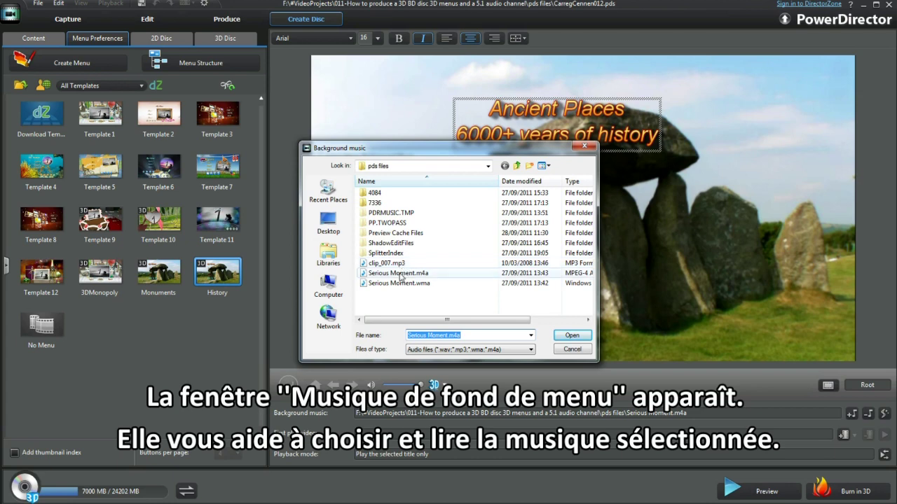
left_click(571, 336)
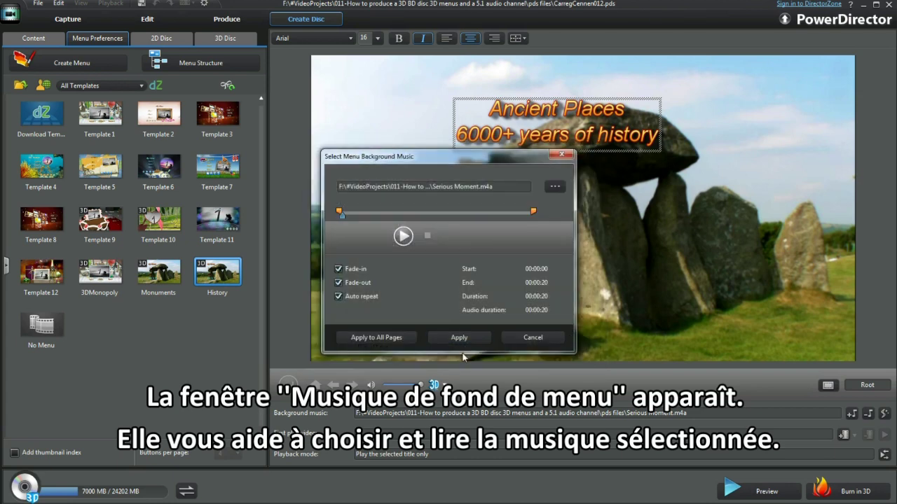
left_click(371, 339)
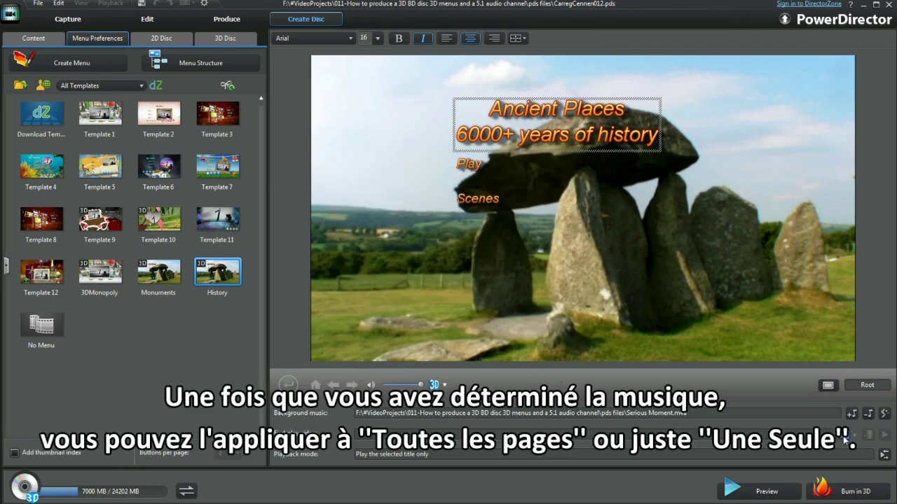
Apply the African Choir Diamonds SmartSound track as background music to all menu pages.
left_click(884, 415)
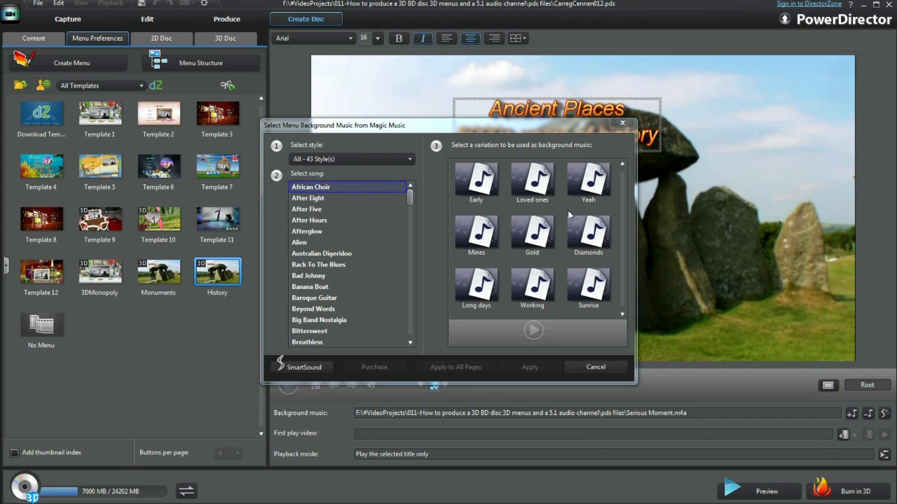
left_click(588, 233)
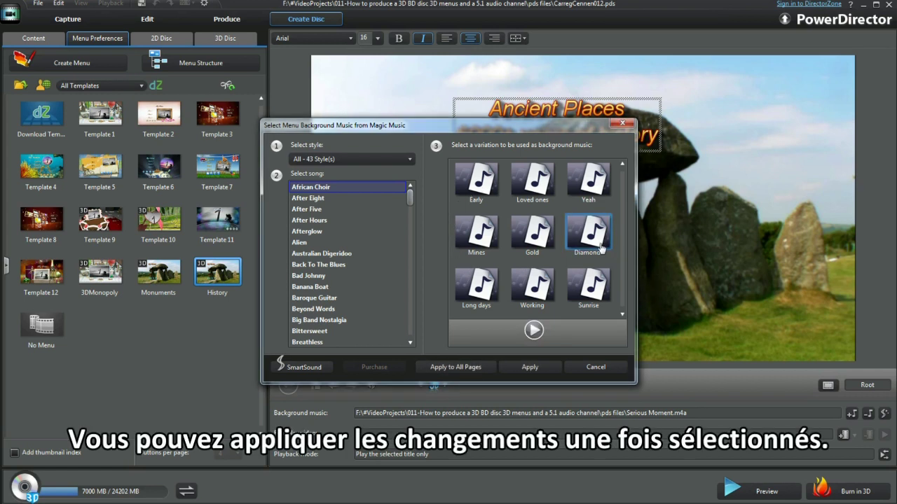
left_click(456, 367)
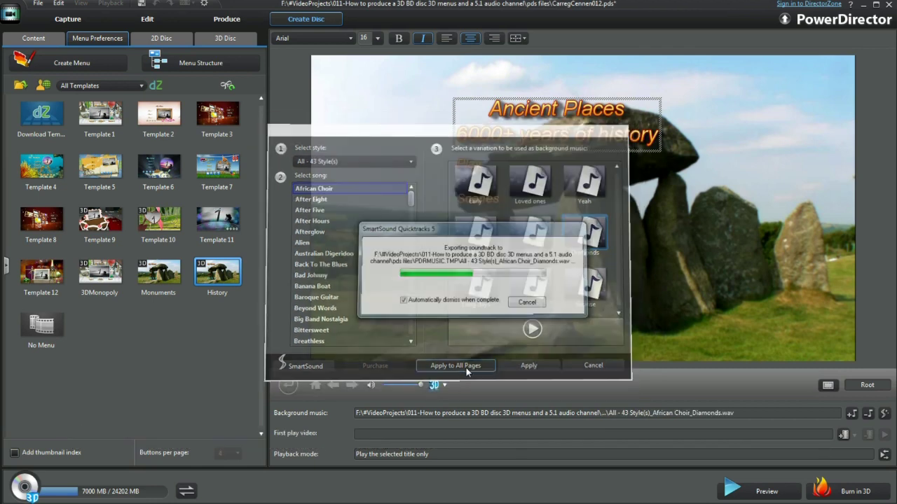
left_click(852, 414)
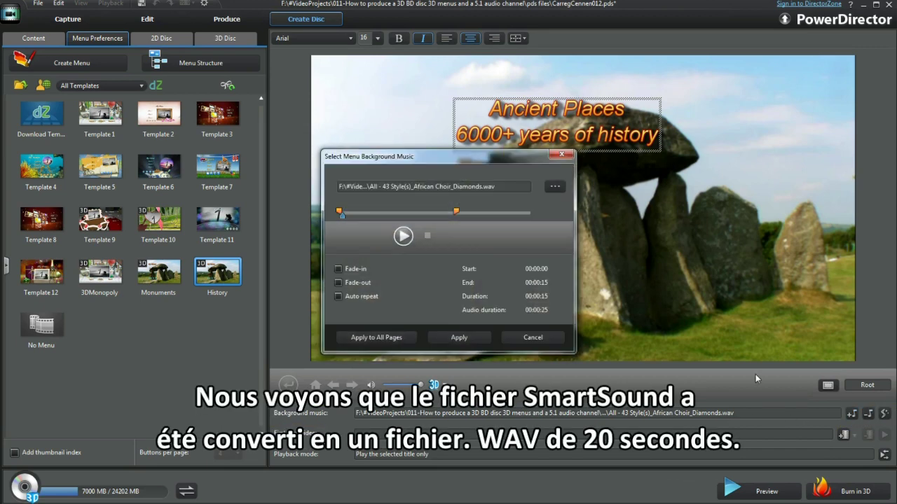
Load Serious Moment.m4a from pds files with auto repeat, fade-out and fade-in, applied to all pages.
left_click(553, 187)
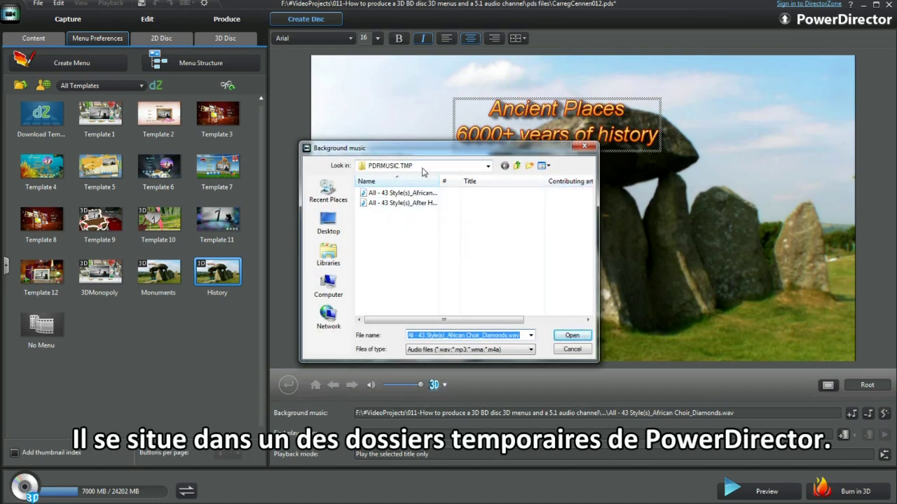
left_click(517, 166)
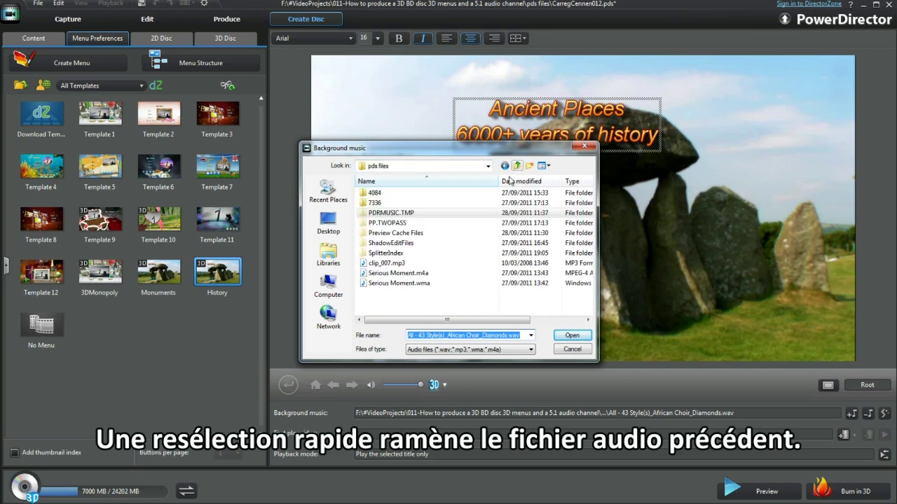
left_click(416, 274)
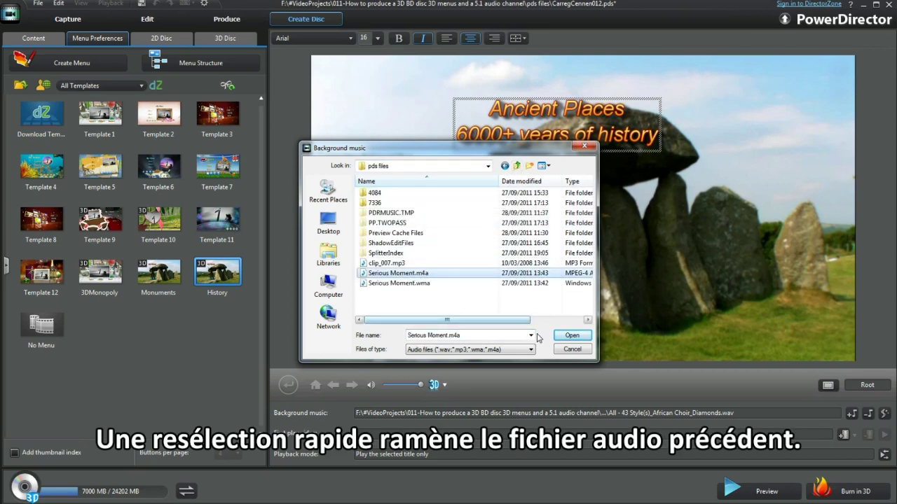
left_click(570, 336)
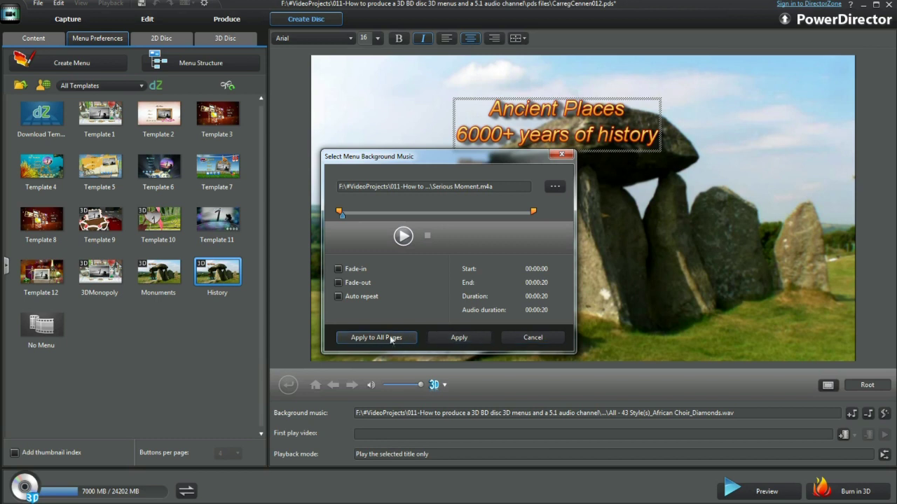
left_click(340, 297)
left_click(339, 283)
left_click(340, 269)
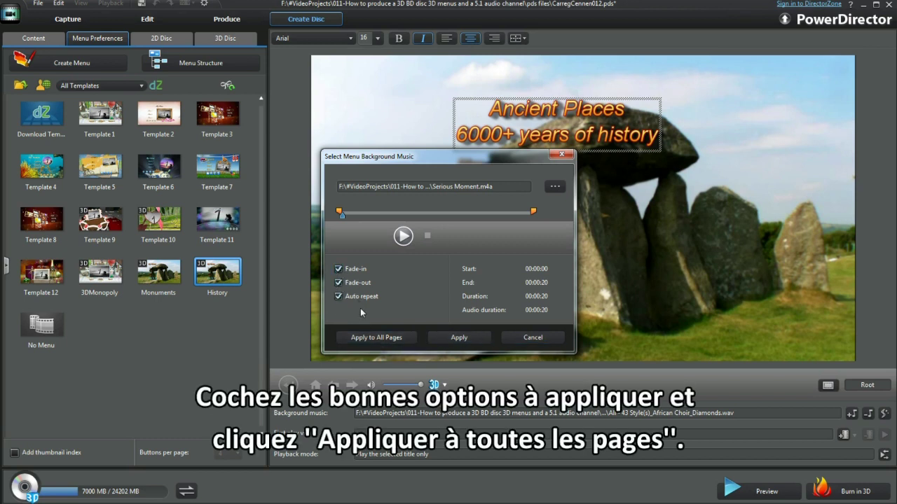
left_click(372, 337)
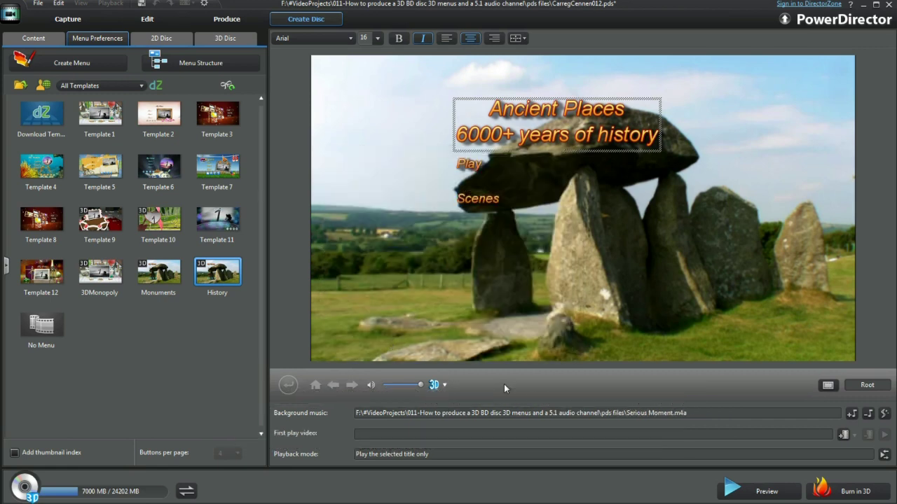
Add FirstPlay002.wmv as the disc's first-play video.
left_click(842, 435)
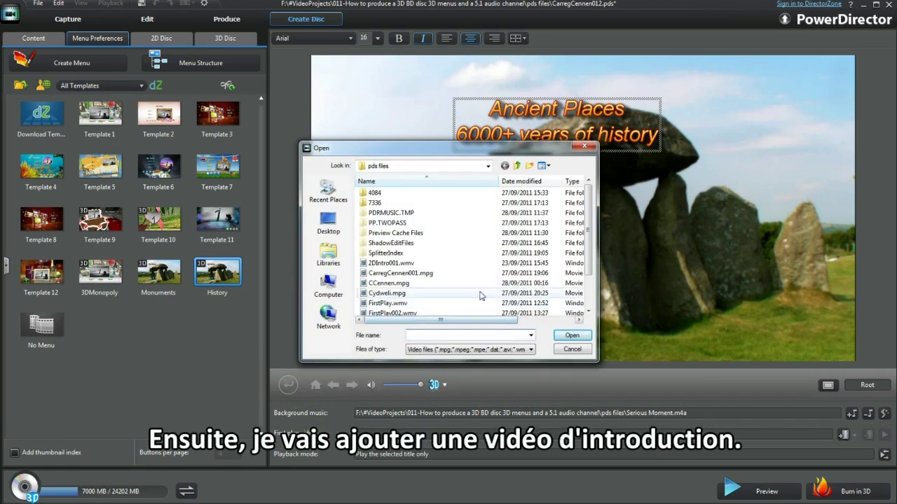
left_click(413, 315)
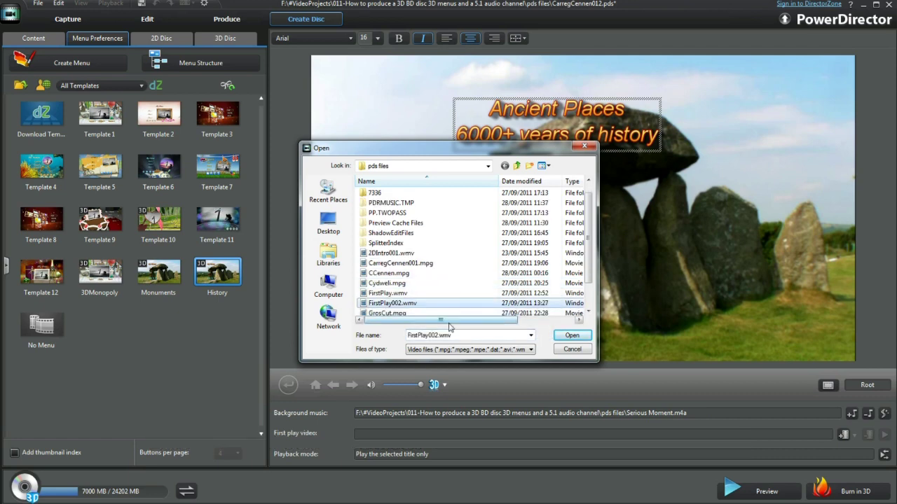
left_click(571, 337)
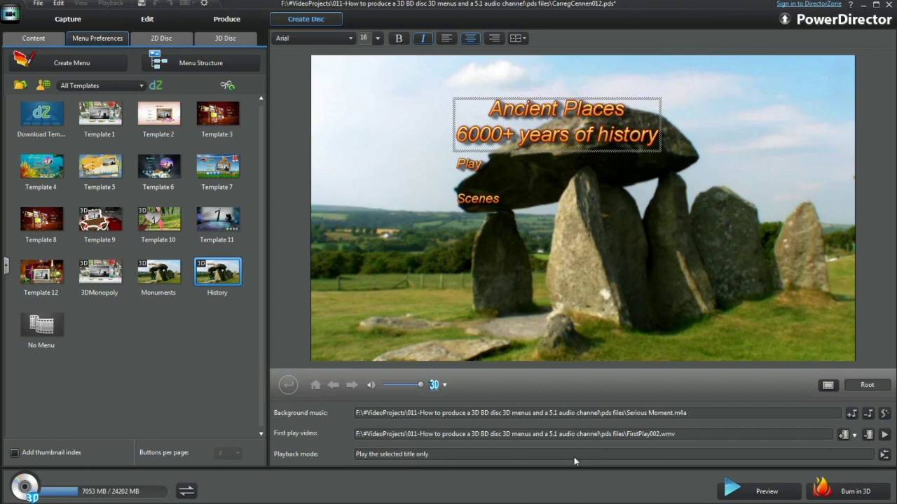
Set the disc playback mode to 'Play the selected title only'.
left_click(884, 454)
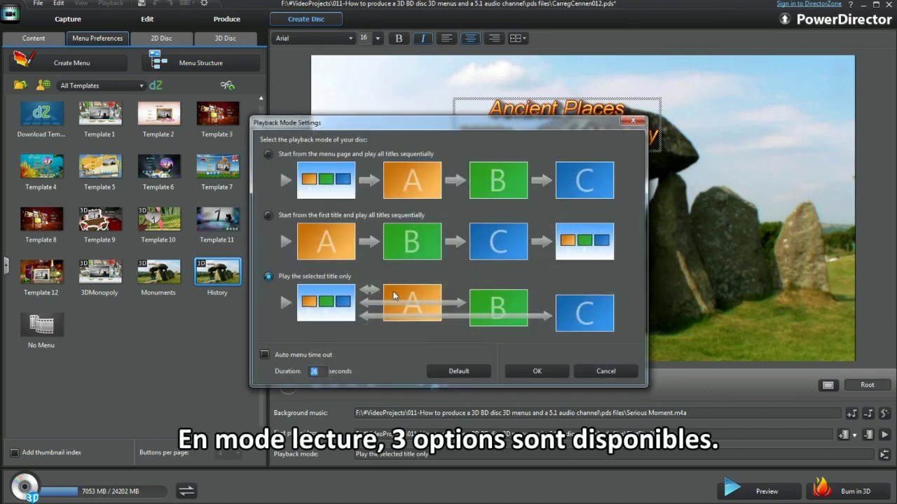
left_click(268, 276)
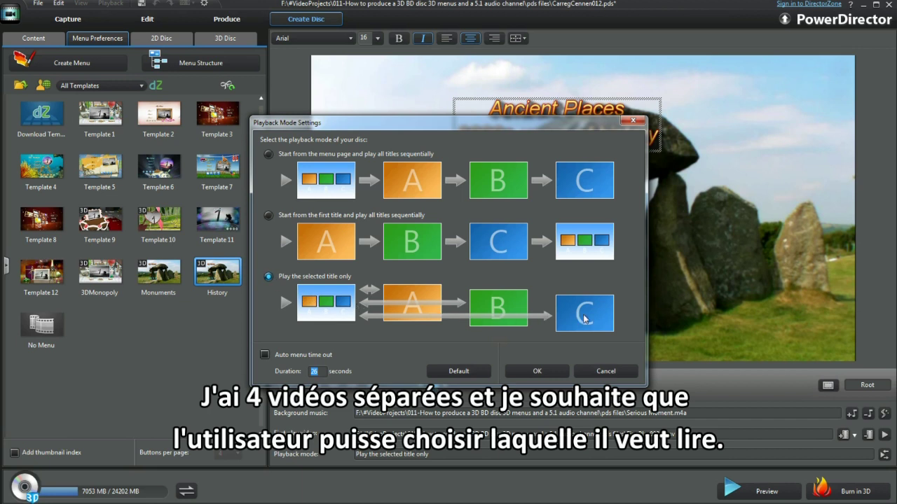
left_click(537, 372)
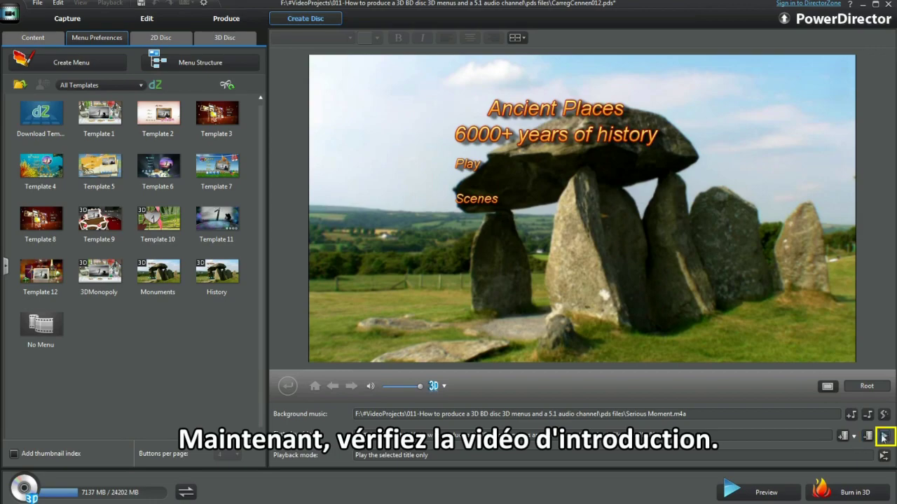
Play the first-play video preview, view the menu structure tree, then bring up the 3D Disc settings.
left_click(884, 435)
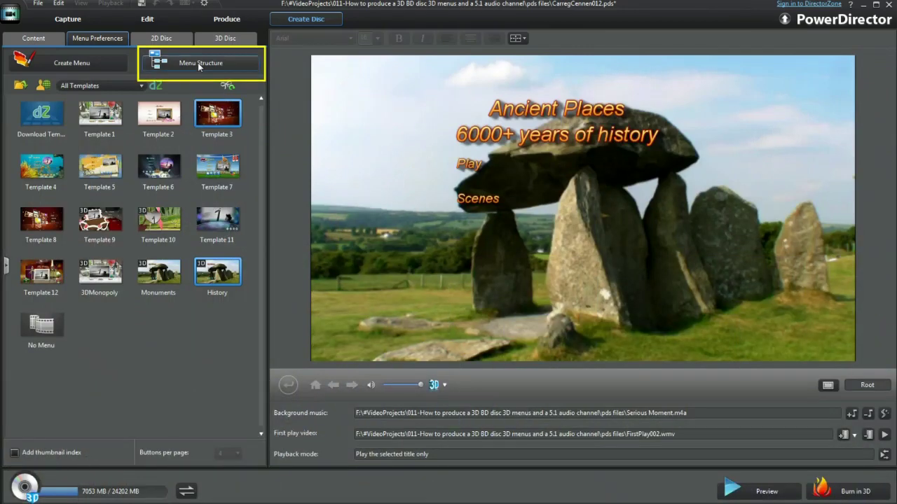
left_click(197, 62)
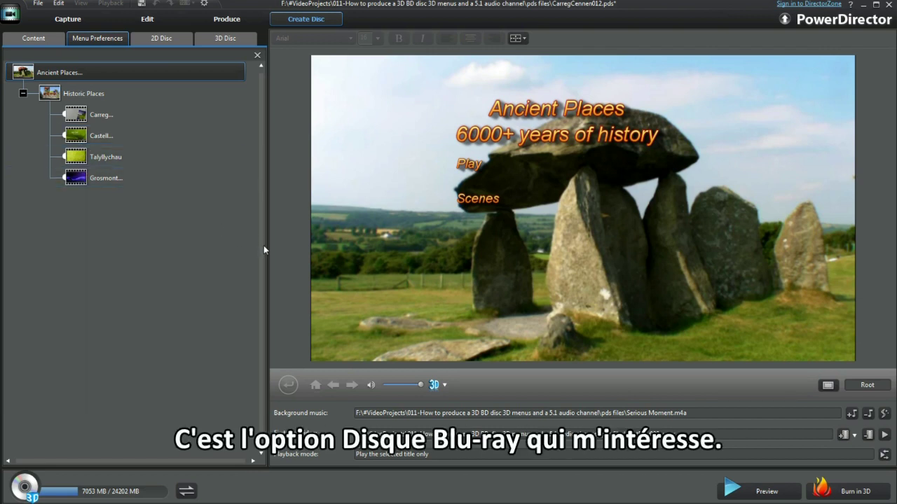
left_click(236, 40)
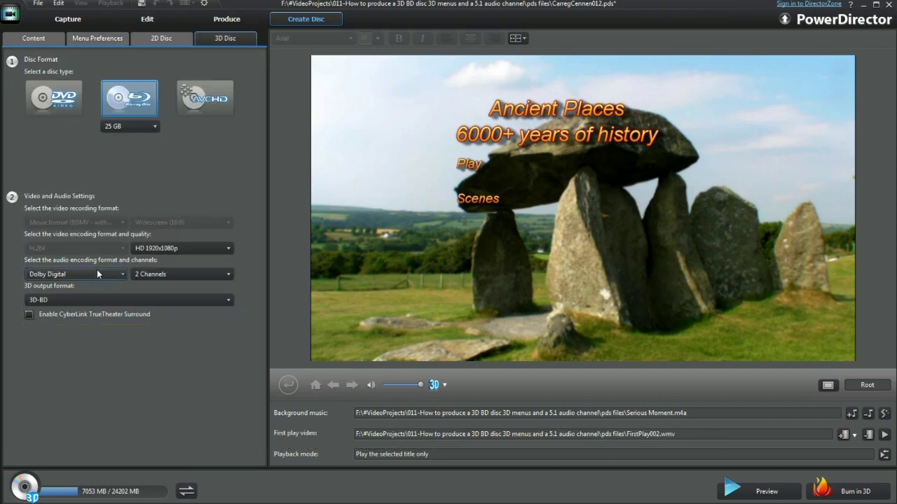
Set audio to 5.1 Channels, keeping Dolby Digital, HD 1920x1080p video and 3D-BD output.
left_click(229, 275)
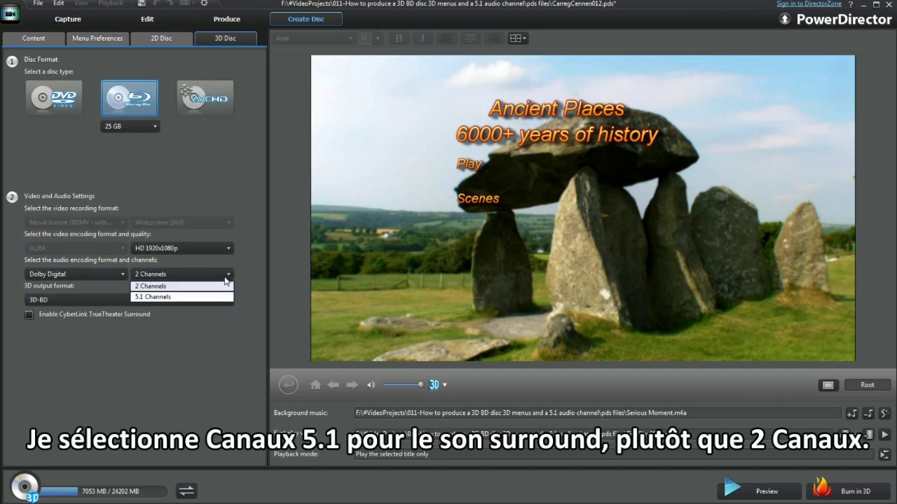
left_click(203, 297)
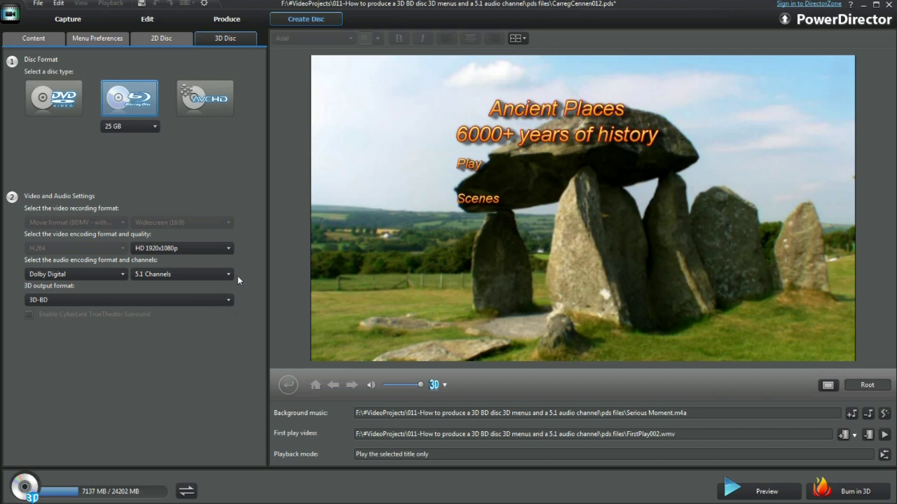
left_click(122, 274)
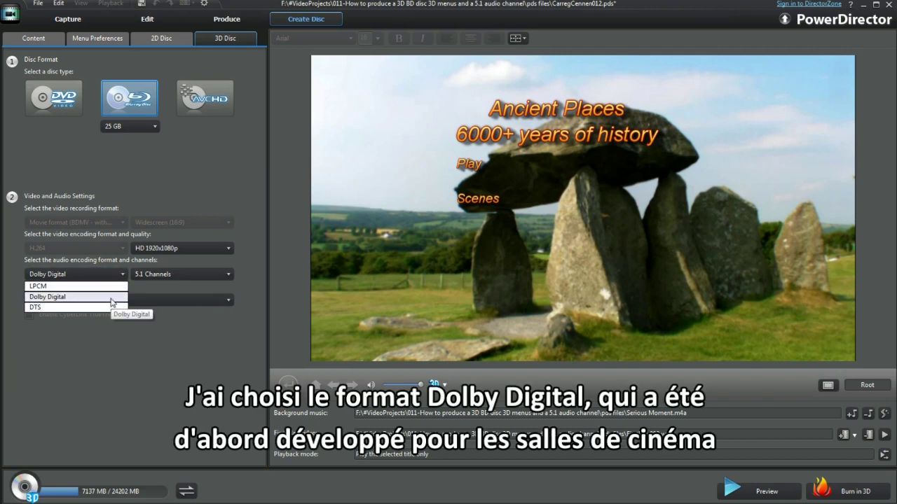
left_click(245, 272)
left_click(229, 249)
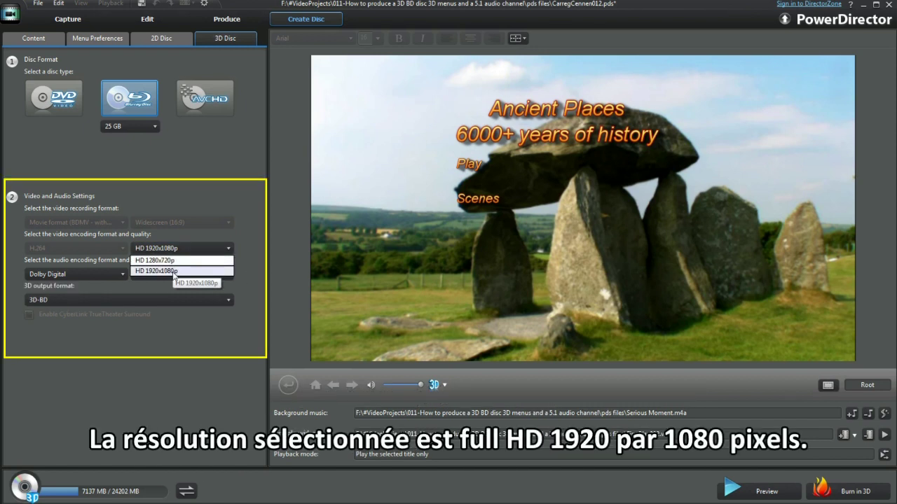
left_click(261, 253)
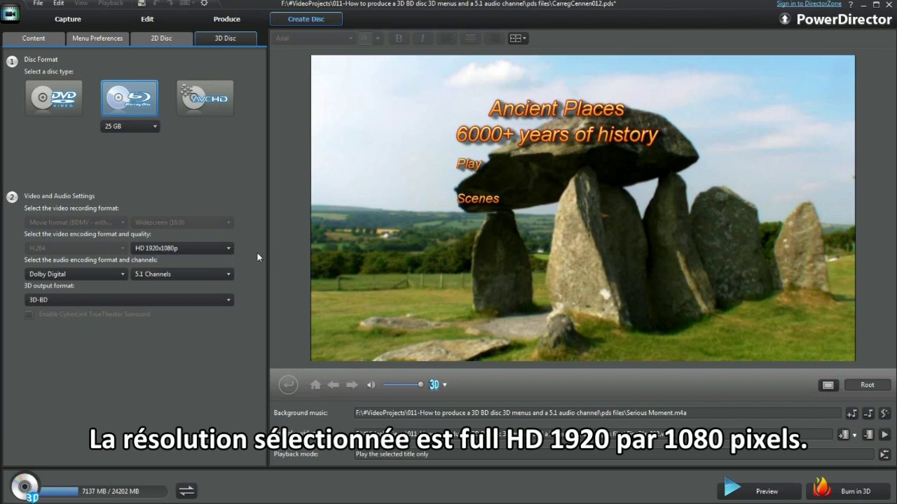
left_click(229, 301)
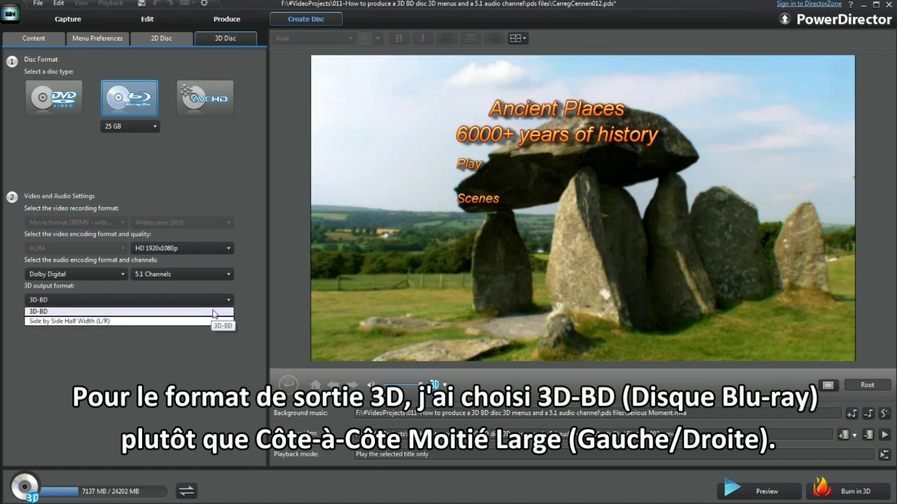
left_click(258, 305)
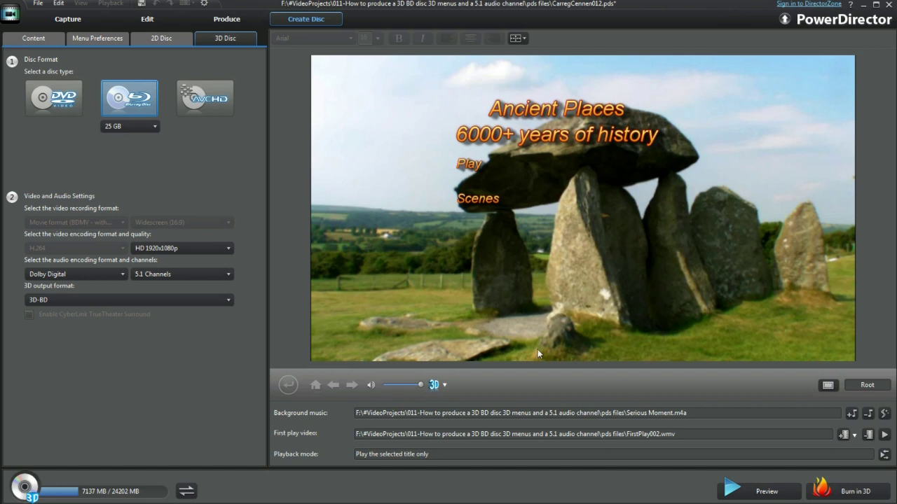
Start the Burn in 3D output and change the disc volume label to 'Ancient Places 1'.
left_click(844, 493)
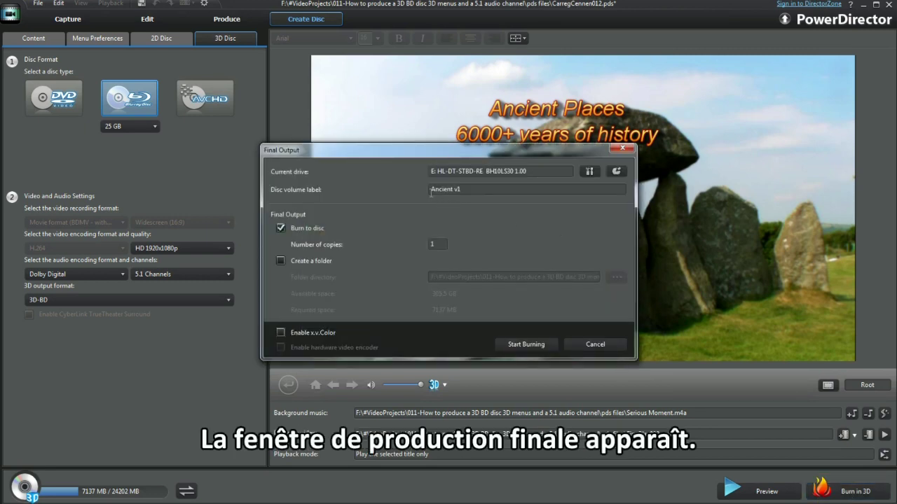
type("1")
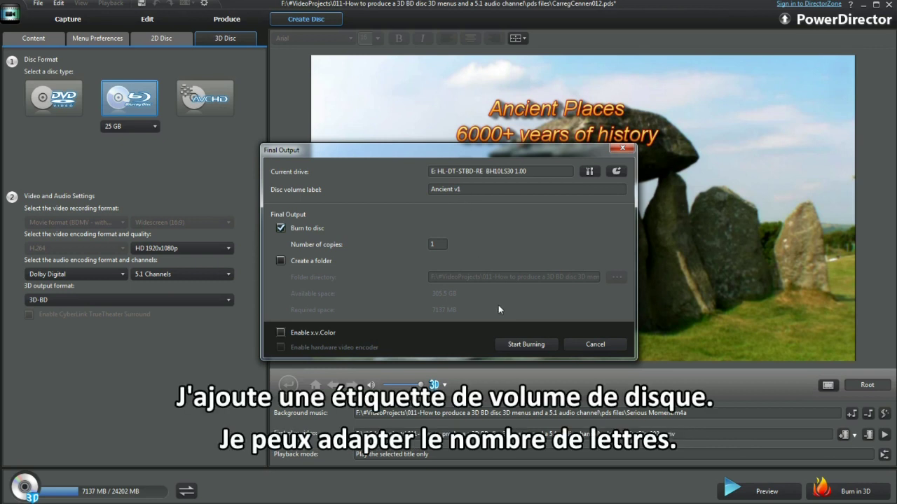
key("BackSpace")
type("Places 1")
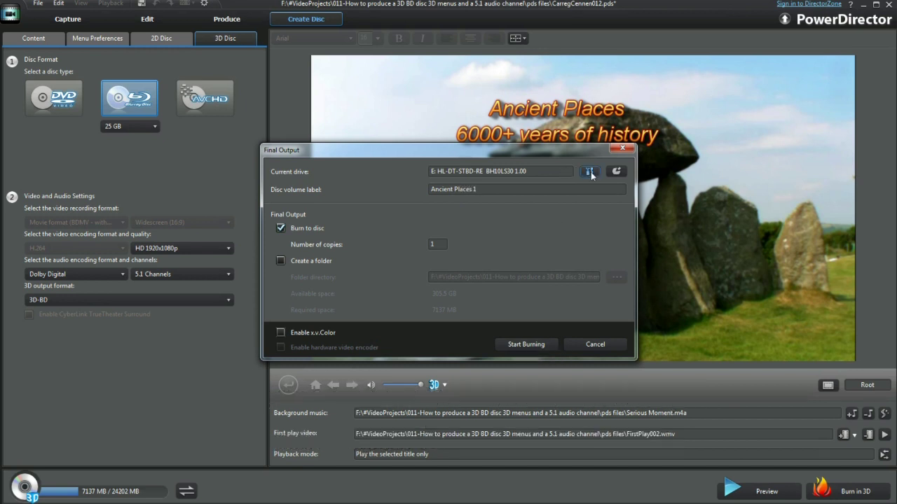
In Burn Settings, keep the current recording drive and recording speed 2.3.
left_click(590, 172)
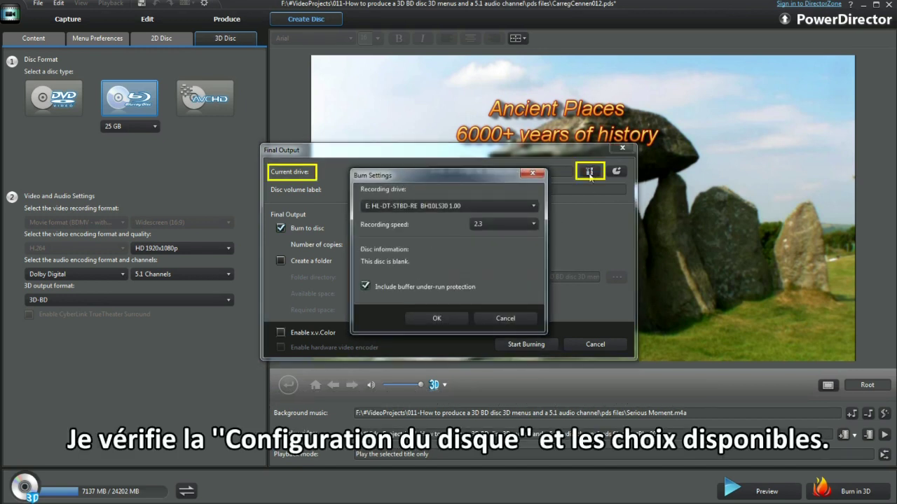
left_click(535, 208)
left_click(535, 207)
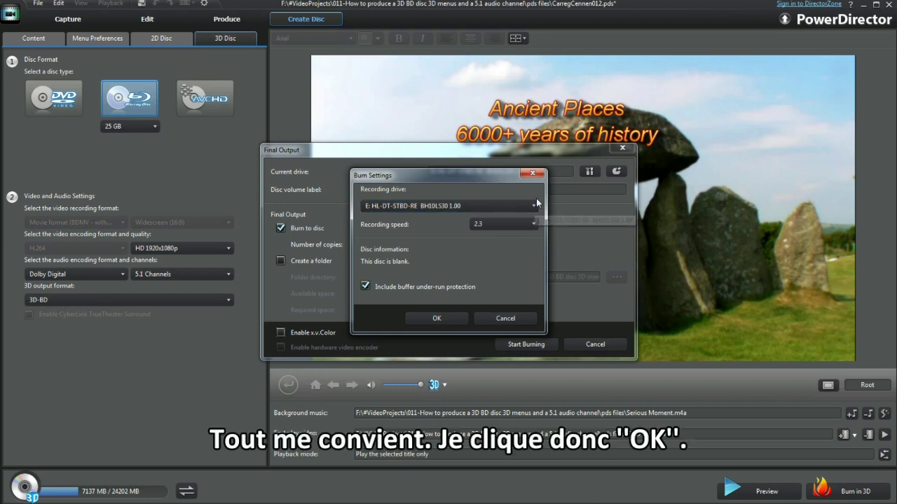
left_click(533, 222)
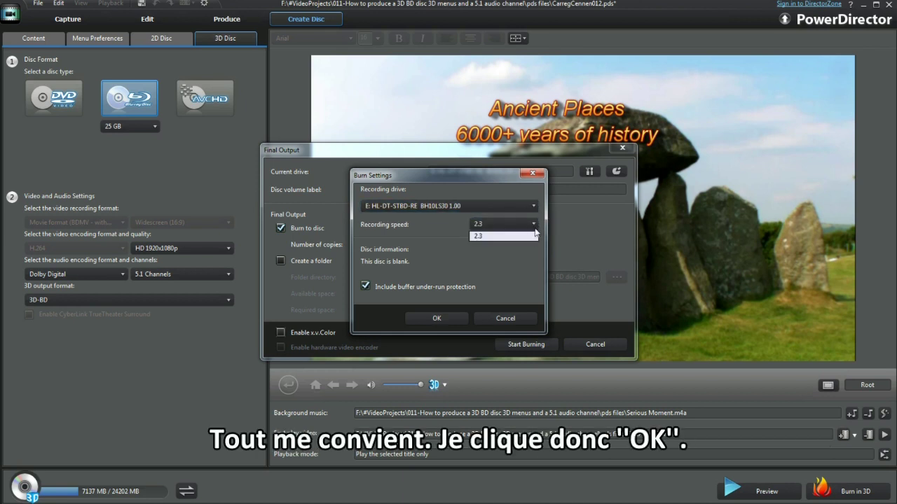
left_click(531, 236)
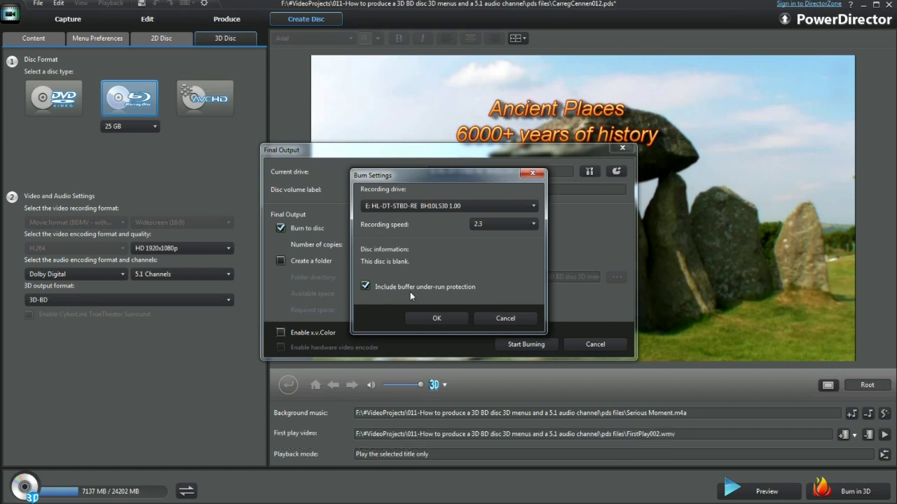
left_click(440, 316)
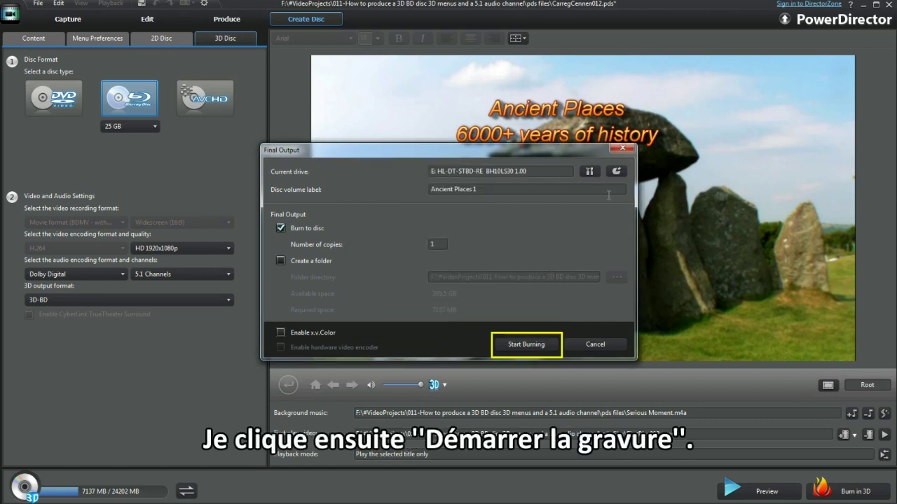
Burn the 3D Blu-ray disc, close the output dialog, and inspect the disc's BDMV folders.
left_click(531, 344)
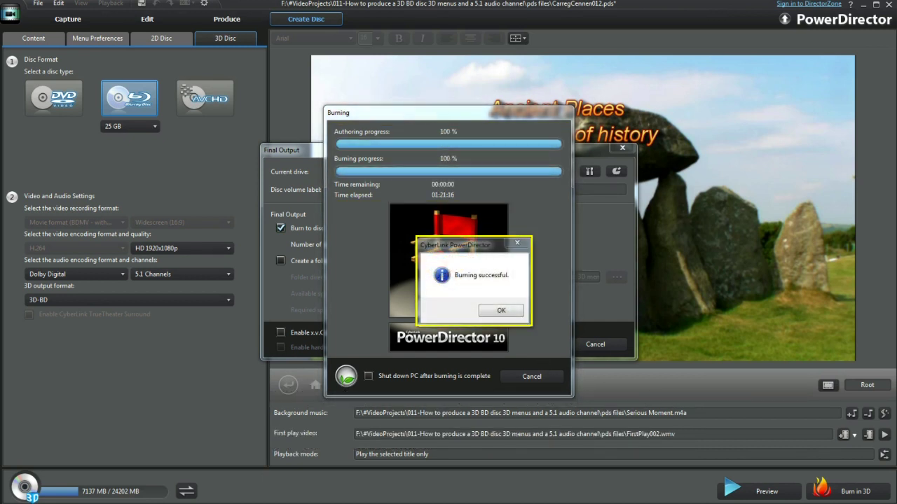
left_click(501, 311)
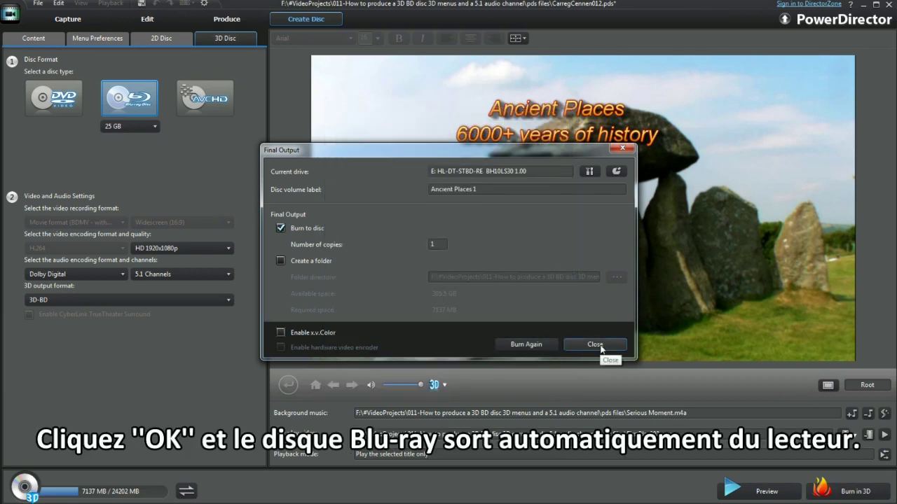
left_click(597, 346)
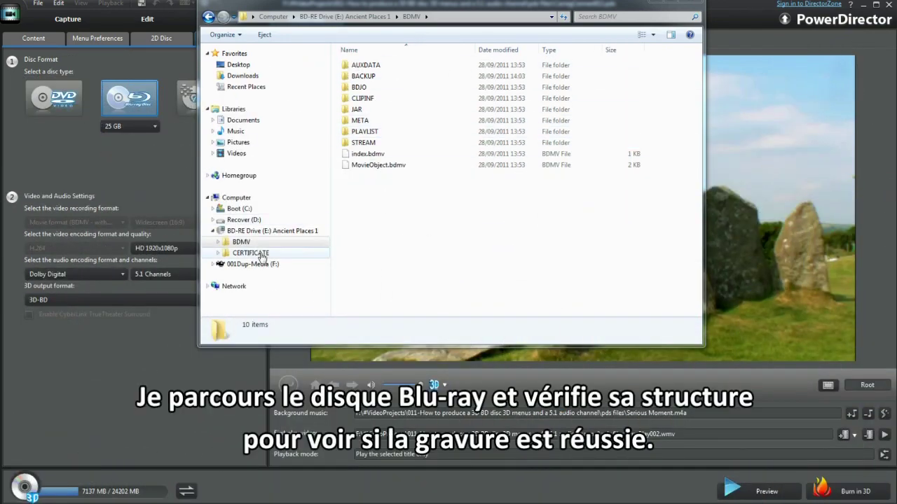
left_click(260, 254)
left_click(247, 242)
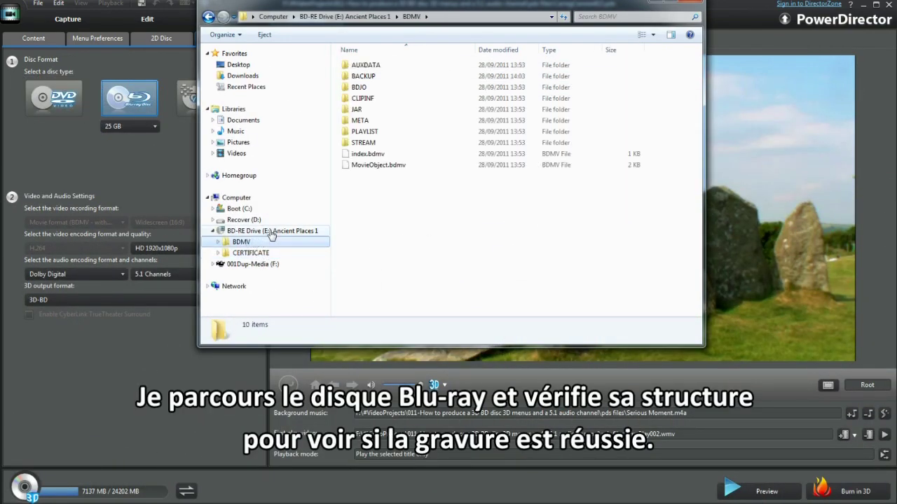